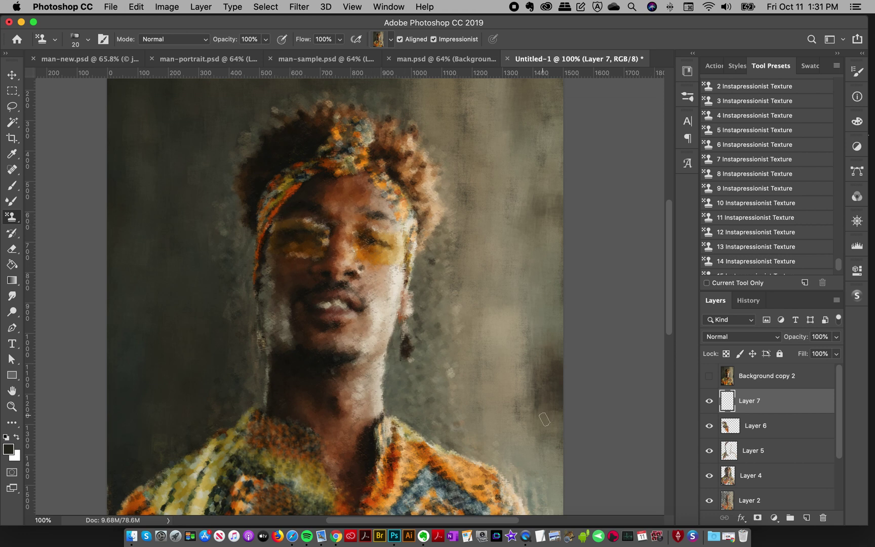
Step: Paint impressionist strokes across the backdrop on Layer 7 and show the brush presets list
mouse_move(670, 263)
mouse_down()
mouse_move(660, 349)
mouse_move(658, 253)
mouse_up()
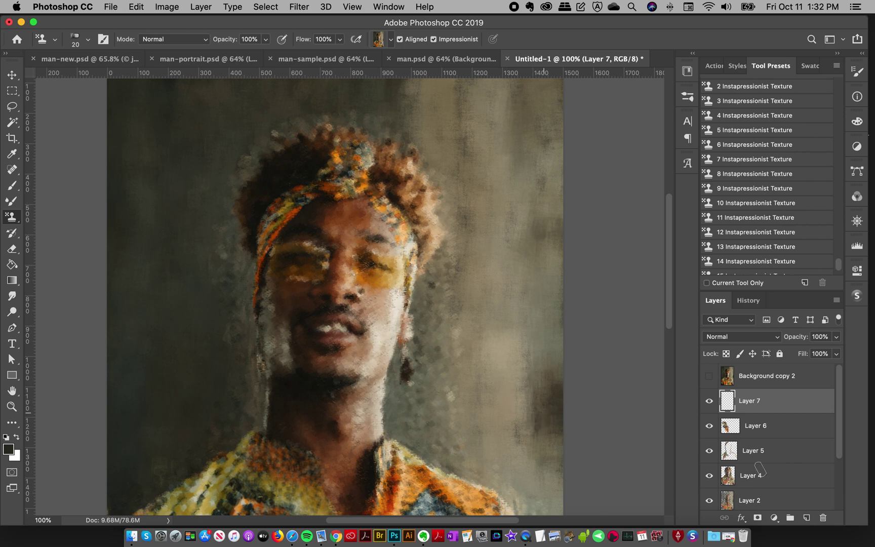
click(688, 97)
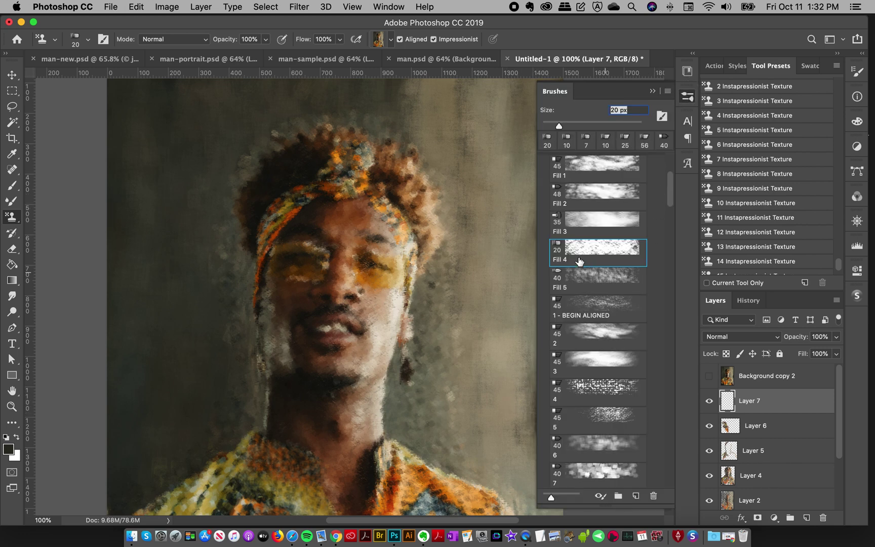
Step: Paint strokes on the headband and left face on new Layers 8 and 9, then add Layer 10 with Fill 4 at 20 px
mouse_move(277, 188)
mouse_down()
mouse_move(273, 356)
mouse_move(289, 217)
mouse_move(290, 349)
mouse_move(311, 332)
mouse_move(331, 214)
mouse_move(327, 262)
mouse_move(344, 333)
mouse_move(362, 219)
mouse_move(362, 305)
mouse_move(395, 277)
mouse_move(408, 355)
mouse_up()
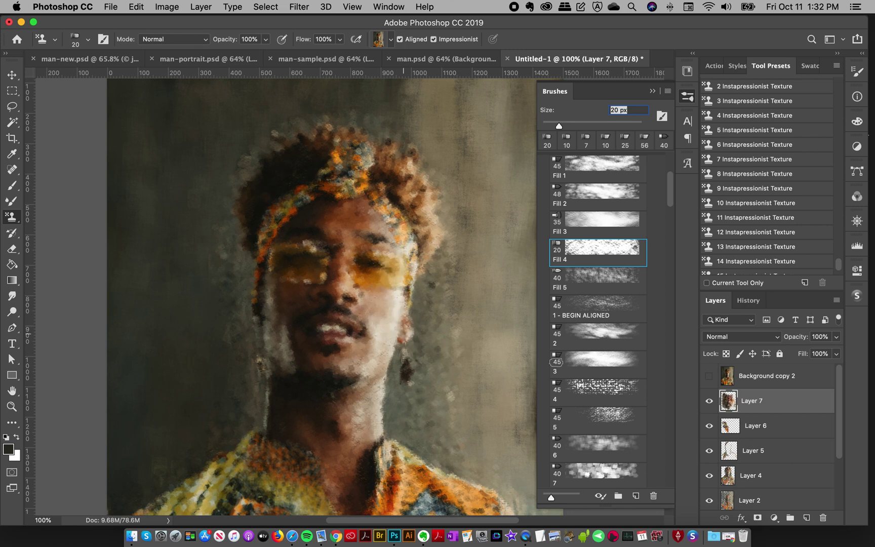
click(807, 518)
click(807, 518)
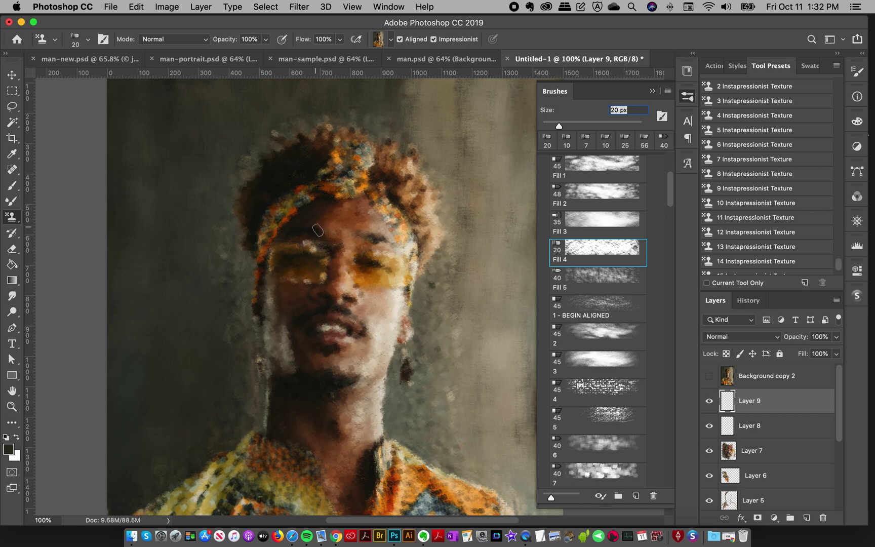
key(bracketleft)
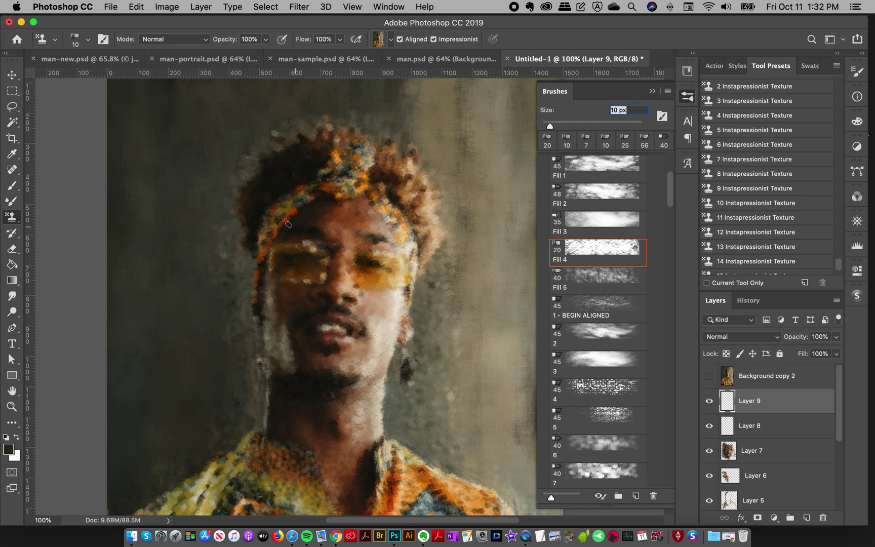
mouse_move(297, 231)
mouse_down()
mouse_move(276, 335)
mouse_move(280, 230)
mouse_move(276, 247)
mouse_move(273, 357)
mouse_move(292, 235)
mouse_move(280, 331)
mouse_move(289, 294)
mouse_move(338, 219)
mouse_move(320, 288)
mouse_move(341, 296)
mouse_move(387, 254)
mouse_move(390, 272)
mouse_move(411, 252)
mouse_move(401, 291)
mouse_move(334, 308)
mouse_move(324, 288)
mouse_move(305, 330)
mouse_move(324, 342)
mouse_move(356, 312)
mouse_move(344, 351)
mouse_move(380, 334)
mouse_move(285, 240)
mouse_up()
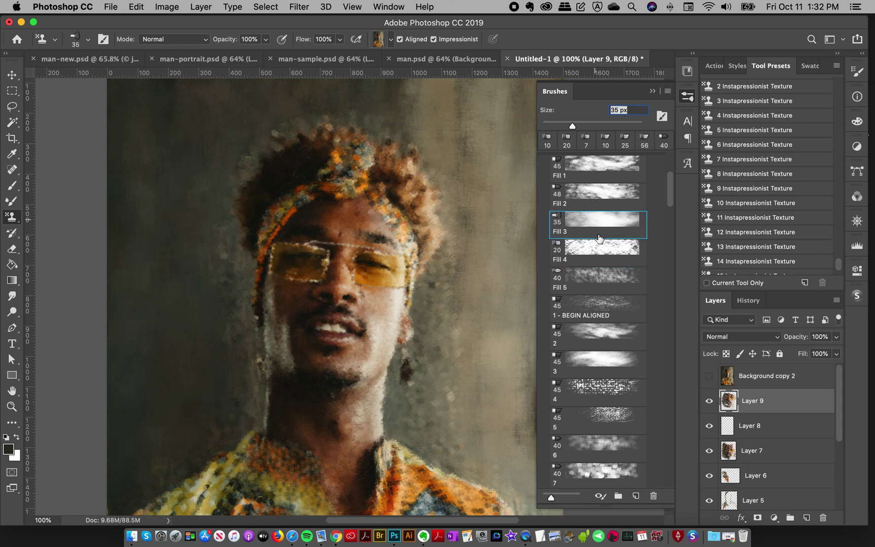
click(602, 249)
click(806, 517)
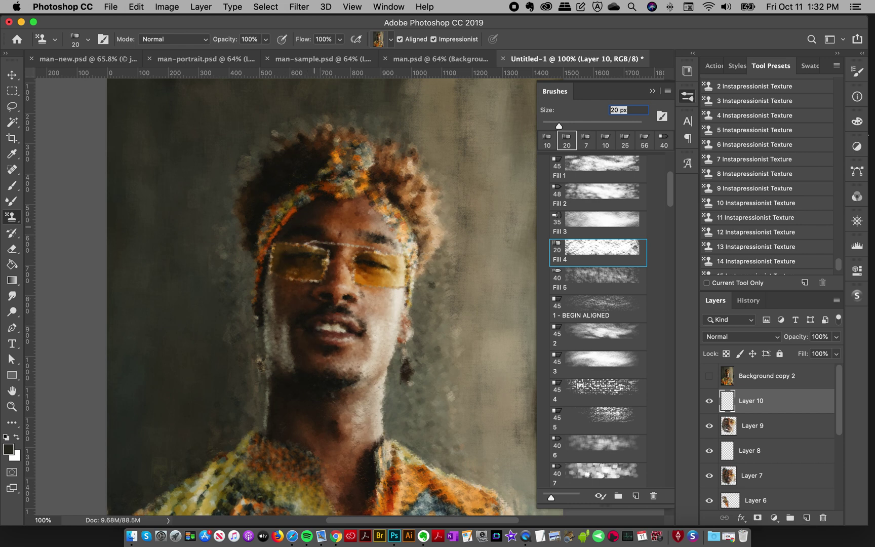
Step: On Layer 10, paint 15 px strokes over the forehead, cheeks, chin, beard and mouth
key(bracketleft)
mouse_move(313, 226)
mouse_down()
mouse_move(308, 319)
mouse_move(319, 348)
mouse_move(373, 259)
mouse_move(365, 301)
mouse_move(385, 336)
mouse_move(403, 294)
mouse_move(386, 308)
mouse_up()
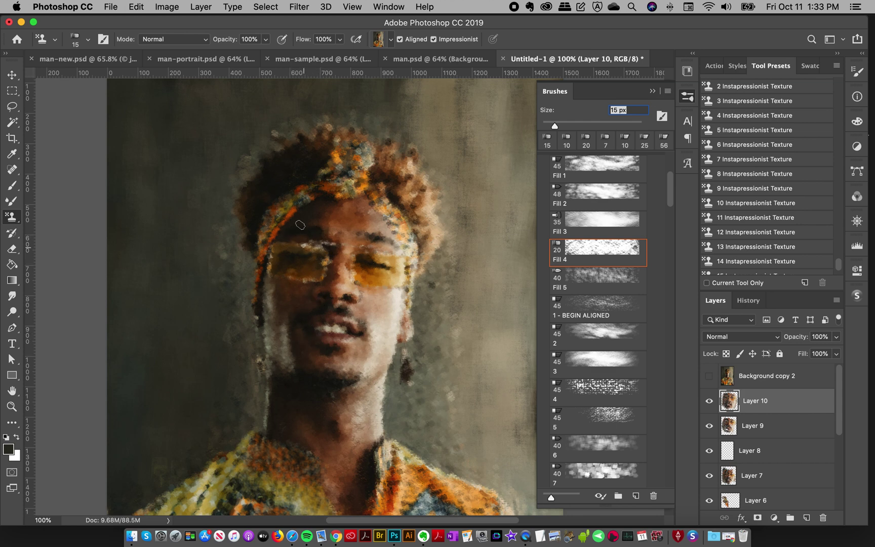
mouse_move(309, 209)
mouse_down()
mouse_move(282, 275)
mouse_move(284, 346)
mouse_up()
mouse_move(323, 213)
mouse_down()
mouse_move(293, 343)
mouse_move(343, 211)
mouse_move(304, 376)
mouse_move(361, 208)
mouse_move(352, 208)
mouse_move(333, 276)
mouse_move(316, 387)
mouse_move(367, 204)
mouse_move(336, 332)
mouse_move(352, 326)
mouse_move(366, 221)
mouse_move(339, 395)
mouse_up()
drag(377, 227, 354, 377)
drag(397, 238, 368, 399)
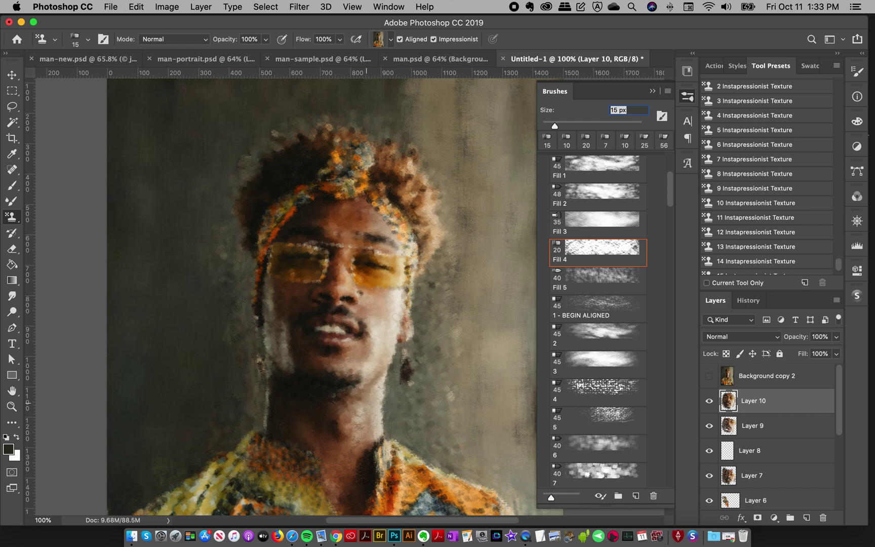
mouse_move(405, 253)
mouse_down()
mouse_move(386, 375)
mouse_move(359, 293)
mouse_up()
mouse_move(307, 225)
mouse_down()
mouse_move(288, 361)
mouse_move(300, 311)
mouse_move(288, 234)
mouse_move(278, 386)
mouse_move(279, 352)
mouse_up()
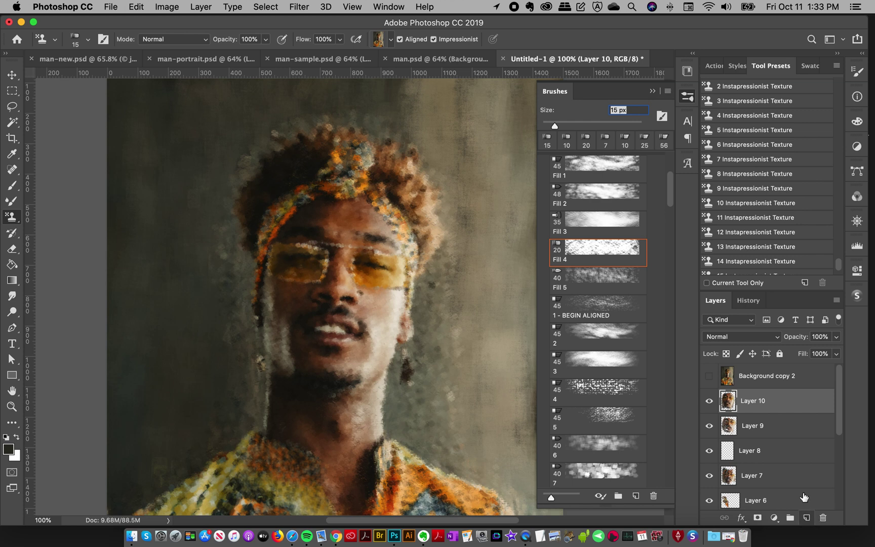
Step: Add an empty Layer 11 and choose brush preset 52 at 10 px
click(807, 517)
drag(669, 185, 645, 338)
click(590, 284)
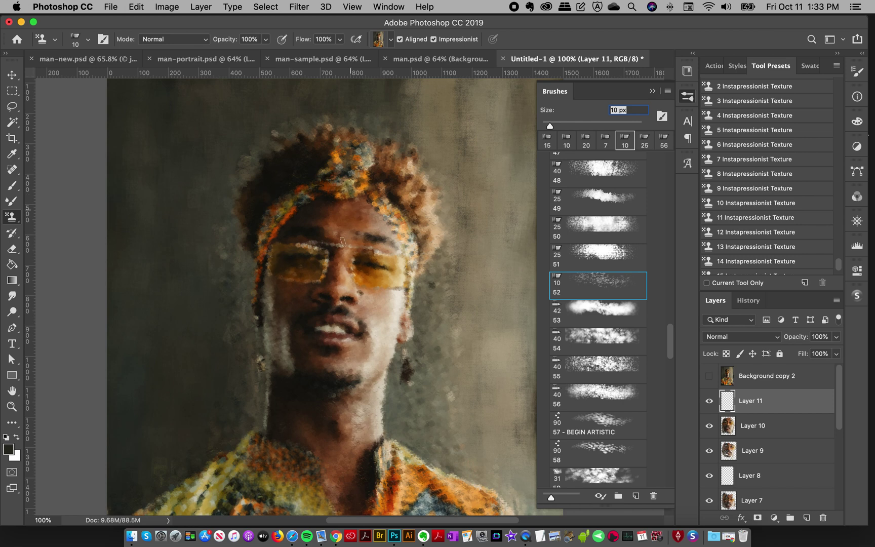
Step: Undo the 15 px strokes on the upper-left lens rim and return to brush 52 at 10 px
key(bracketright)
mouse_move(280, 247)
mouse_down()
mouse_move(272, 245)
mouse_move(310, 246)
mouse_move(333, 267)
mouse_up()
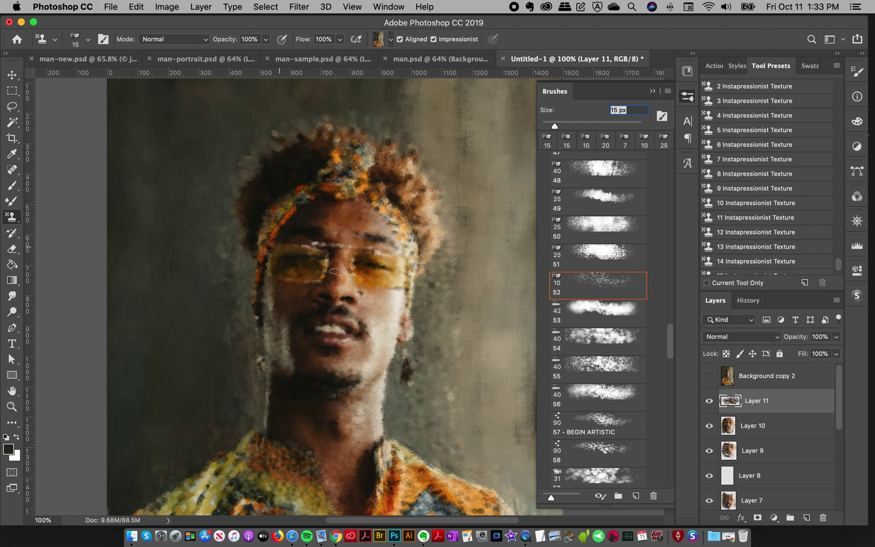
key(super+z)
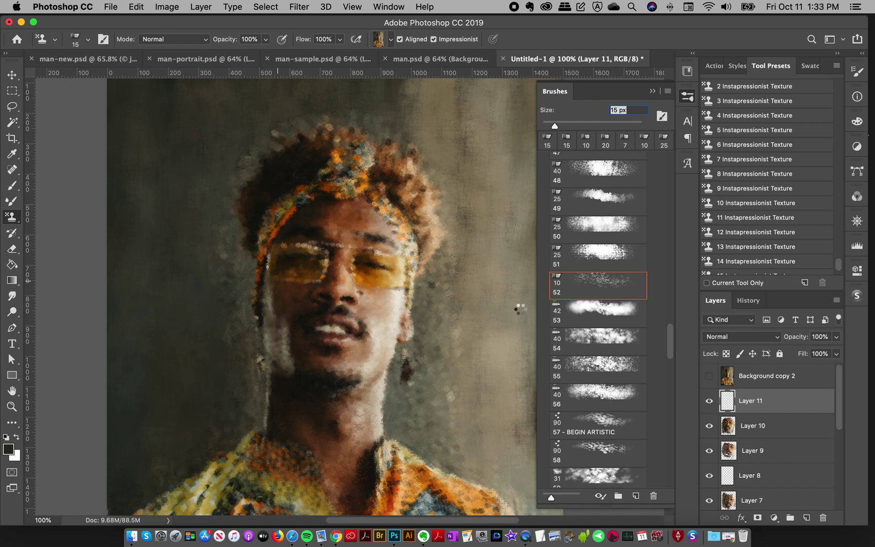
key(super+z)
click(593, 285)
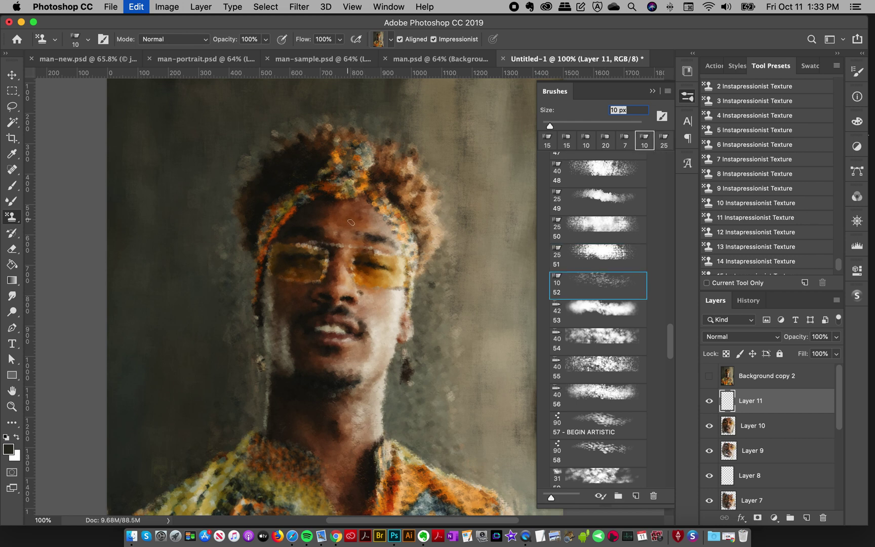
Step: Trace the left and right sunglasses lens rims with light paint and hide the presets list
click(334, 260)
mouse_move(278, 247)
mouse_down()
mouse_move(325, 250)
mouse_move(324, 265)
mouse_move(321, 278)
mouse_move(276, 279)
mouse_move(266, 262)
mouse_move(272, 247)
mouse_move(311, 247)
mouse_move(341, 263)
mouse_move(307, 255)
mouse_move(282, 232)
mouse_move(272, 269)
mouse_up()
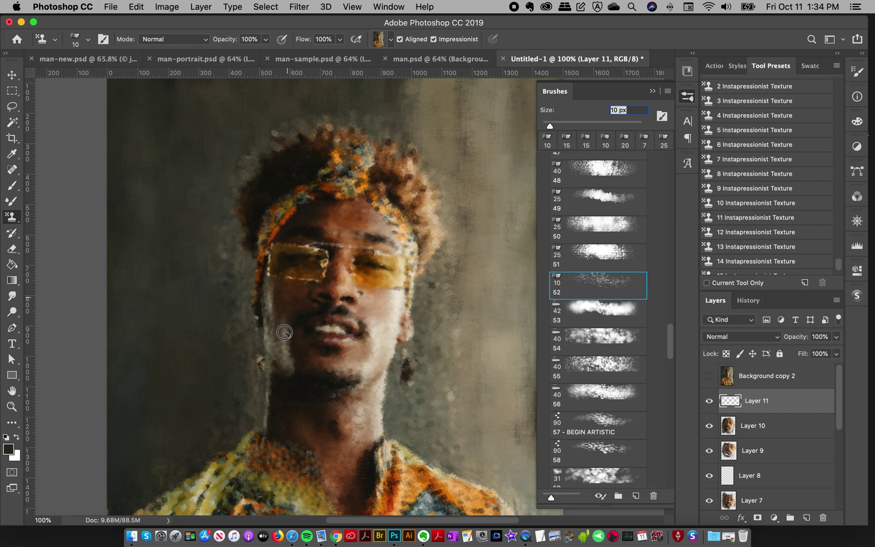
mouse_move(276, 247)
mouse_down()
mouse_move(323, 248)
mouse_move(328, 262)
mouse_move(310, 277)
mouse_move(269, 273)
mouse_up()
mouse_move(355, 259)
mouse_down()
mouse_move(359, 286)
mouse_move(407, 286)
mouse_move(411, 276)
mouse_move(387, 254)
mouse_move(305, 246)
mouse_up()
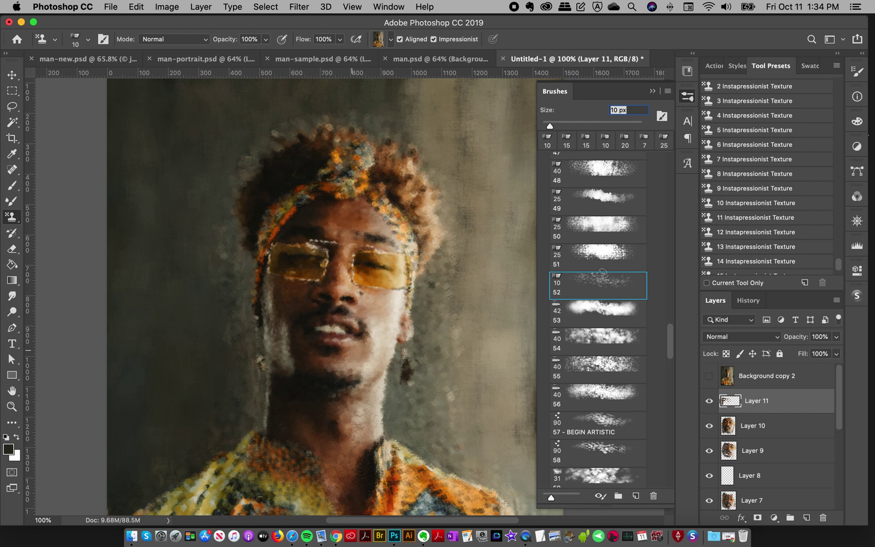
click(688, 97)
Step: Paint textured strokes over the chin with the brush at 20 px, then 15 px
click(665, 292)
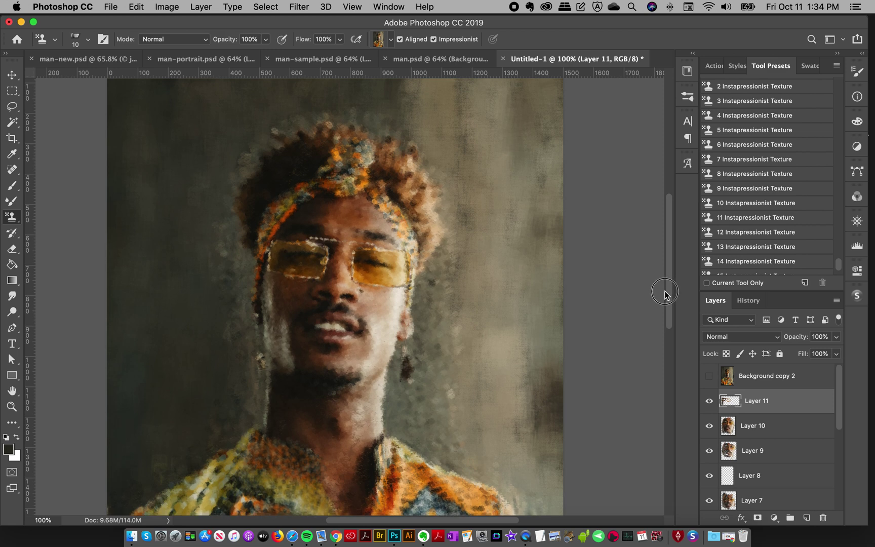
scroll(664, 293, down, 3)
click(688, 96)
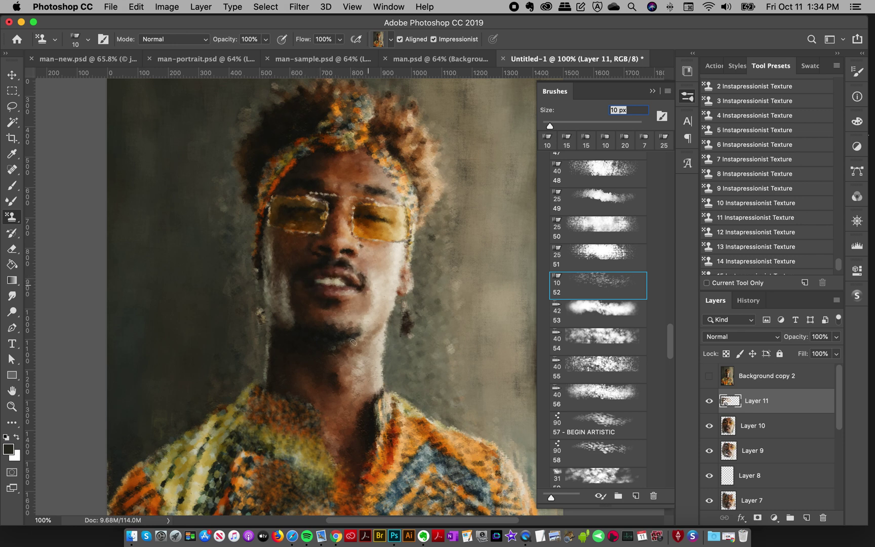
key(bracketright)
mouse_move(293, 322)
mouse_down()
mouse_move(341, 329)
mouse_move(312, 329)
mouse_up()
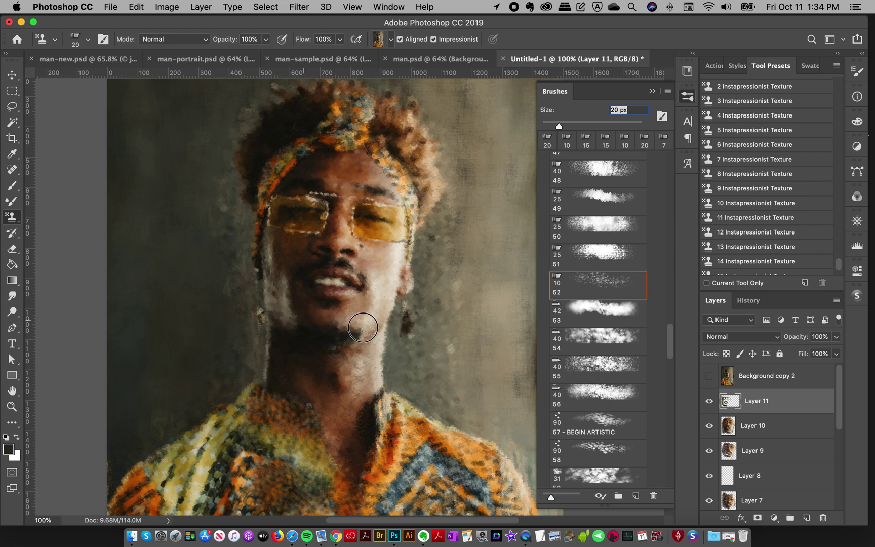
key(bracketleft)
drag(294, 328, 381, 317)
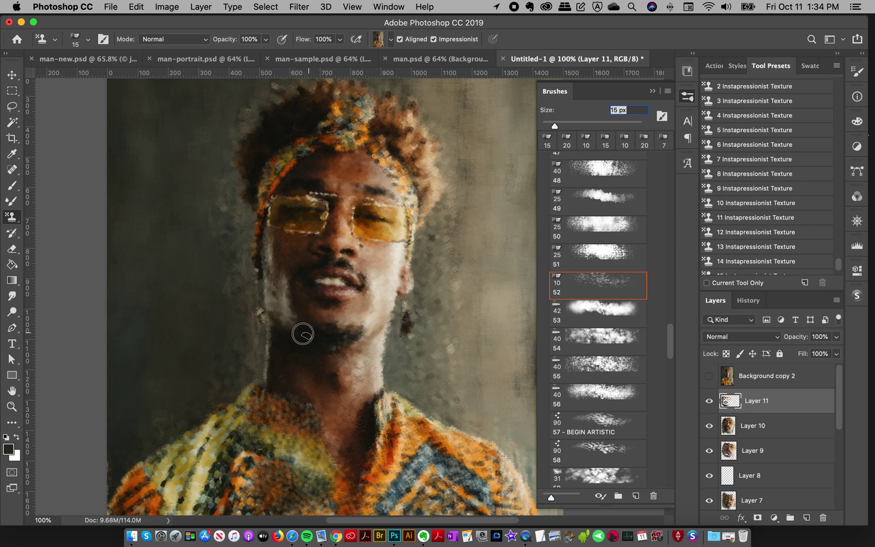
Step: Soften the left cheek edge and brighten both sides of the headband
drag(290, 282, 290, 333)
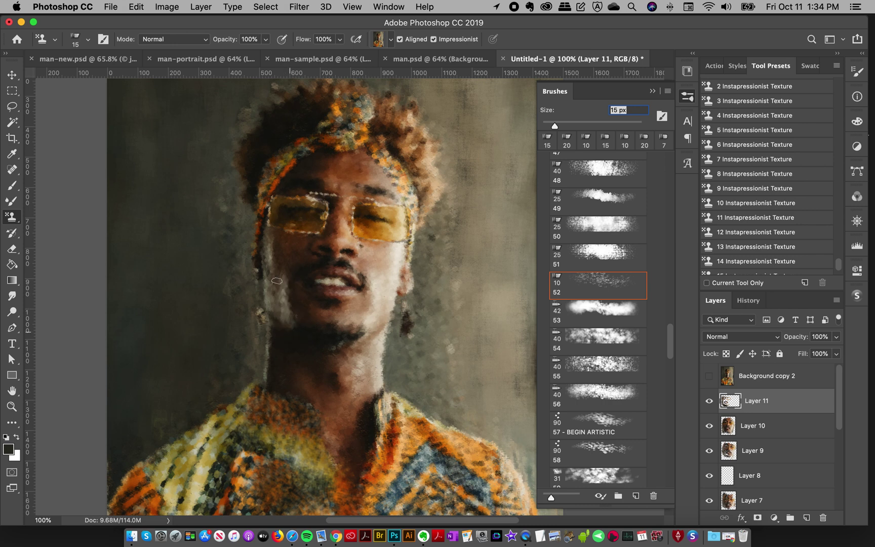
drag(268, 248, 268, 302)
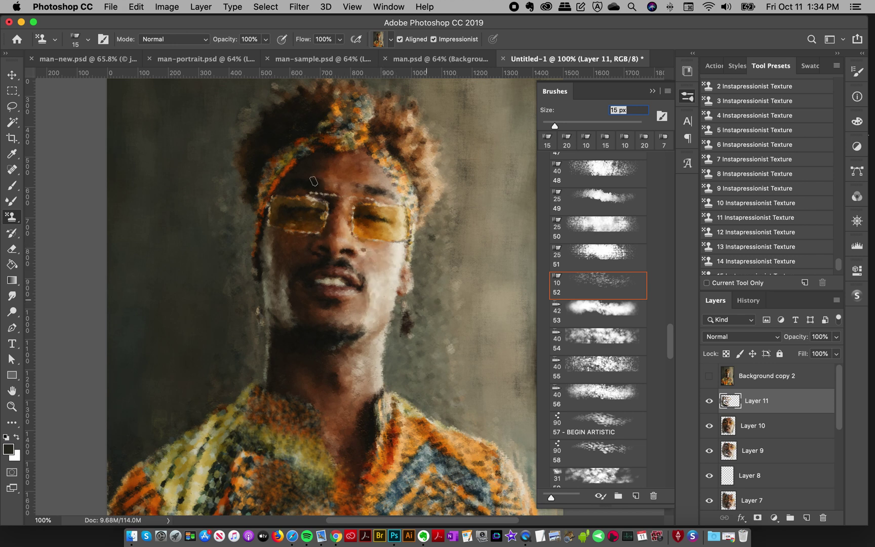
mouse_move(394, 181)
mouse_down()
mouse_move(404, 199)
mouse_move(382, 162)
mouse_move(410, 213)
mouse_up()
drag(306, 147, 262, 191)
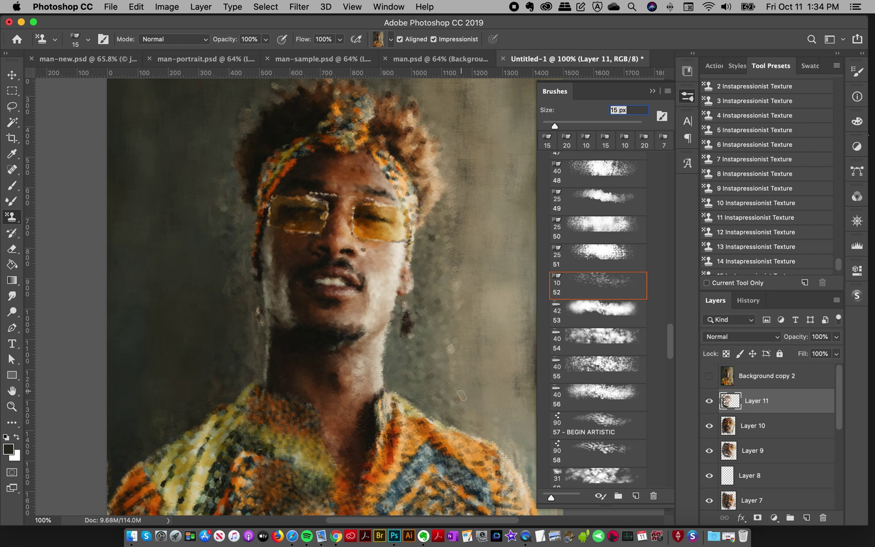